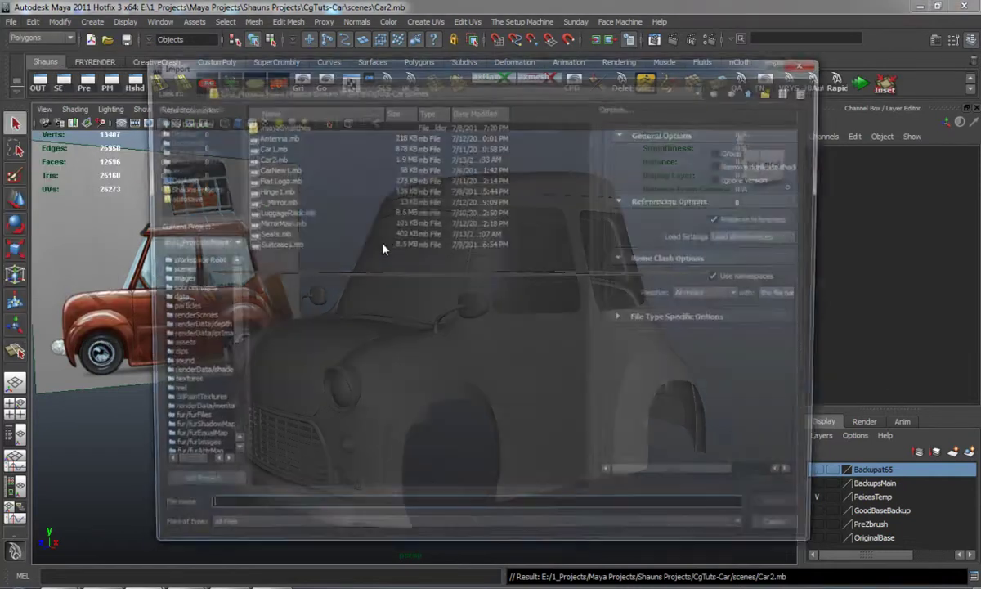
# Step: Import Antenna.mb and move the antenna group over the car's front fender, to about X 14.706, Y 3.207, Z -26.179
pyautogui.doubleClick(284, 137)
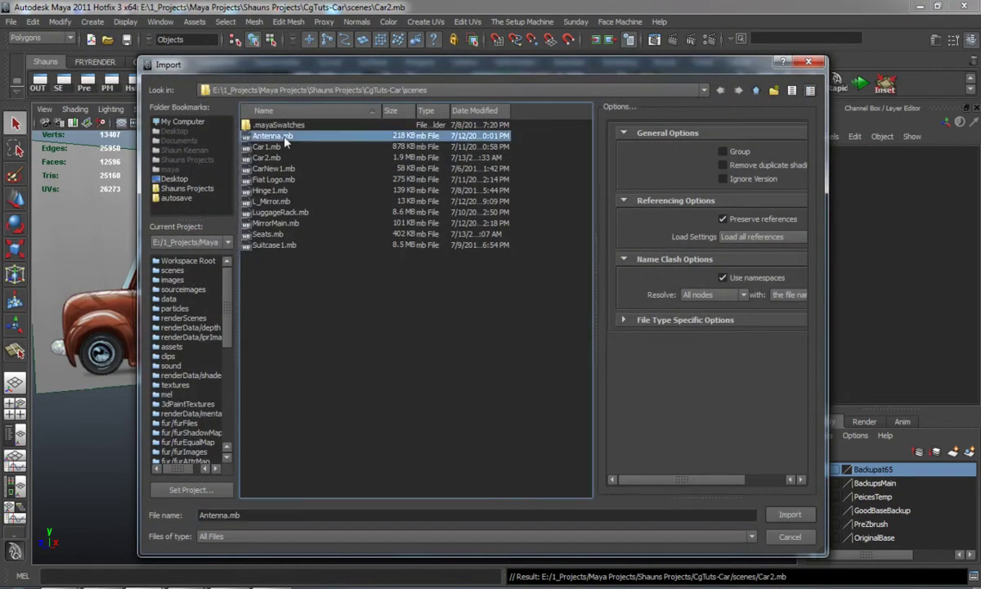
pyautogui.keyDown('alt'); pyautogui.moveTo(440, 318); pyautogui.dragTo(398, 330); pyautogui.keyUp('alt')
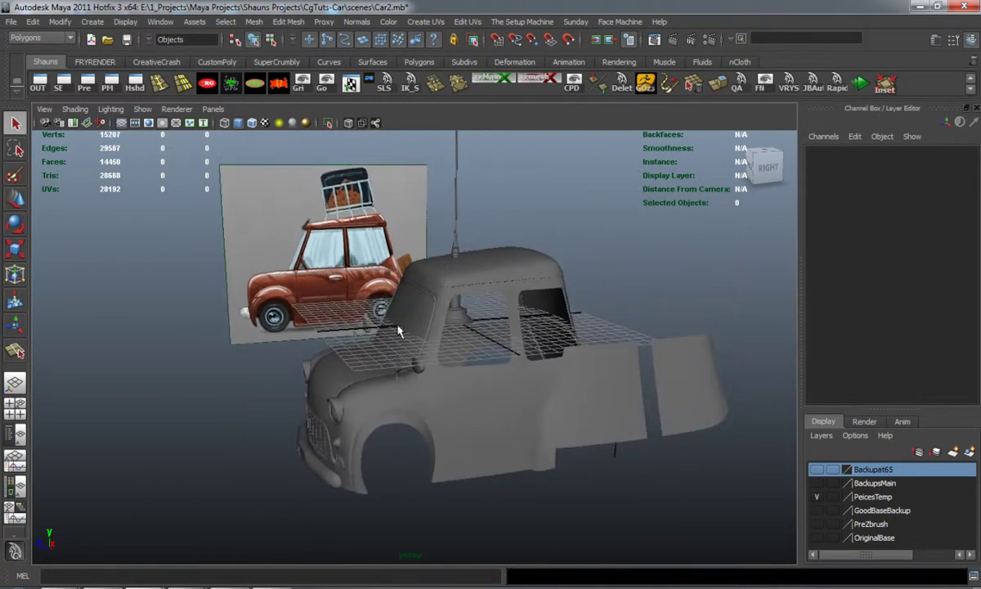
pyautogui.click(454, 252)
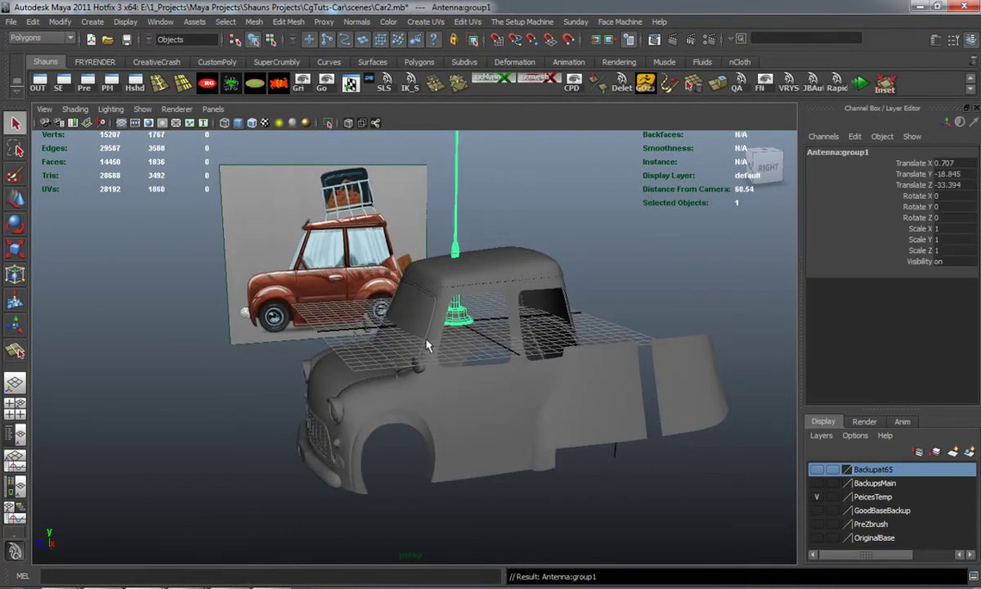
pyautogui.moveTo(372, 209); pyautogui.dragTo(252, 214)
pyautogui.keyDown('alt'); pyautogui.moveTo(253, 217); pyautogui.dragTo(579, 219); pyautogui.keyUp('alt')
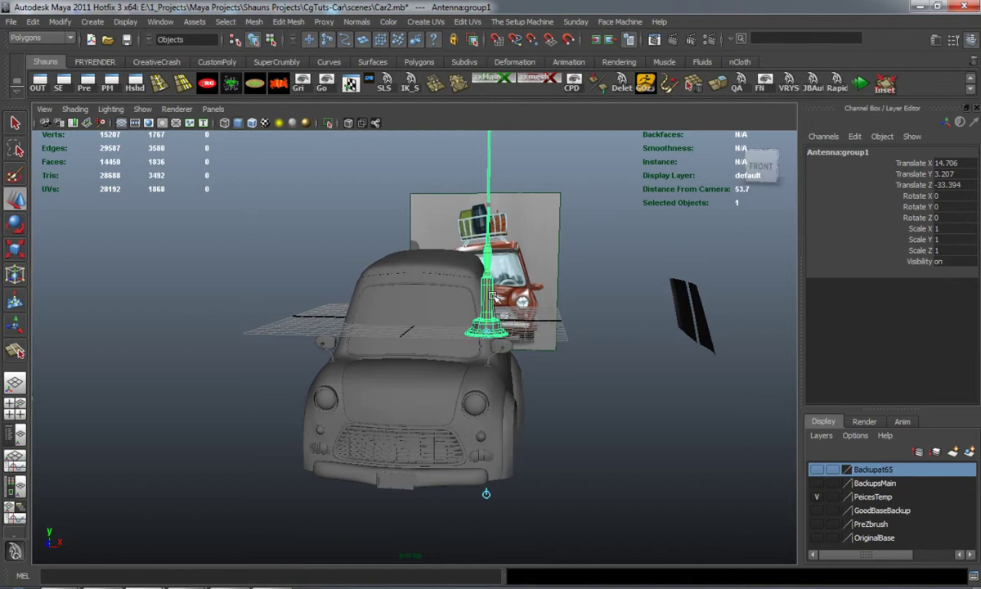
pyautogui.moveTo(488, 257); pyautogui.dragTo(489, 282, button='middle')
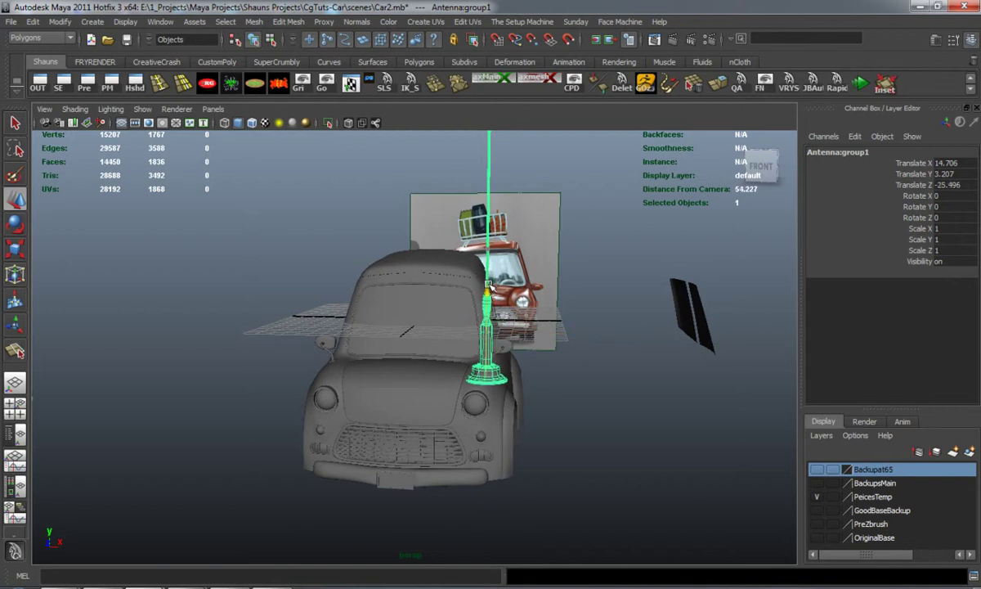
pyautogui.moveTo(489, 286); pyautogui.dragTo(489, 283)
# Step: Scale the antenna group uniformly to about 0.318 so its size suits the front fender
pyautogui.keyDown('alt'); pyautogui.moveTo(489, 283); pyautogui.dragTo(327, 288); pyautogui.keyUp('alt')
pyautogui.keyDown('alt'); pyautogui.moveTo(327, 288); pyautogui.dragTo(394, 233, button='middle'); pyautogui.keyUp('alt')
pyautogui.keyDown('alt'); pyautogui.moveTo(343, 245); pyautogui.dragTo(418, 275, button='right'); pyautogui.keyUp('alt')
pyautogui.keyDown('alt'); pyautogui.moveTo(418, 275); pyautogui.dragTo(390, 347, button='middle'); pyautogui.keyUp('alt')
pyautogui.press('r')
pyautogui.moveTo(381, 330); pyautogui.dragTo(208, 332)
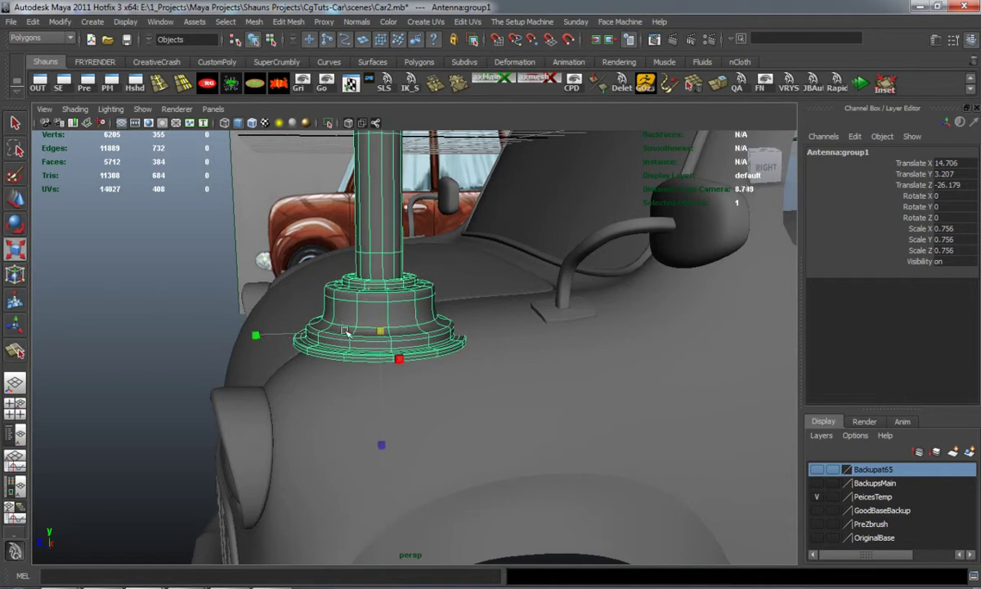
pyautogui.moveTo(345, 330); pyautogui.dragTo(266, 326)
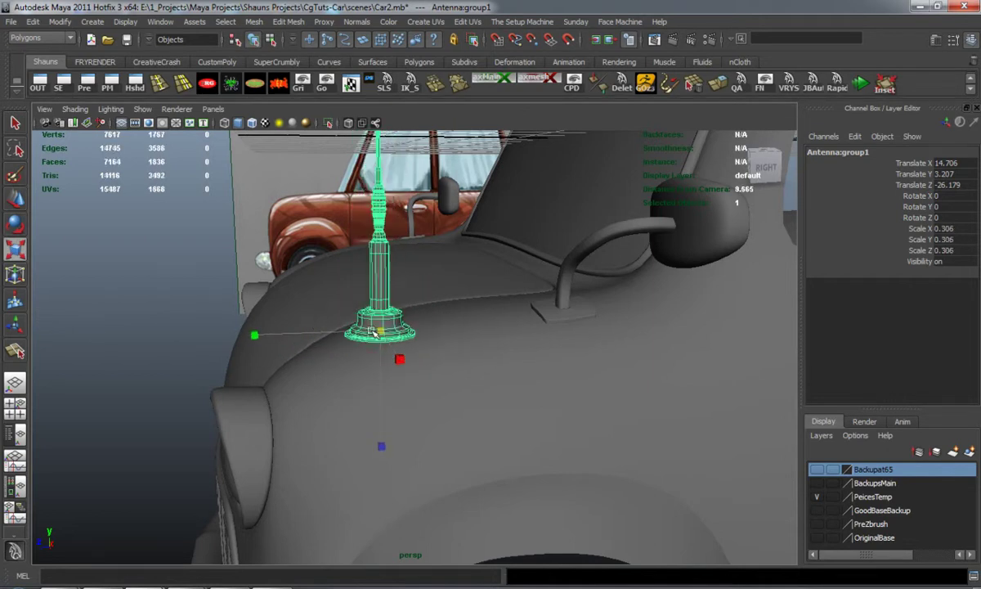
pyautogui.moveTo(372, 331); pyautogui.dragTo(149, 321)
pyautogui.keyDown('alt'); pyautogui.moveTo(238, 327); pyautogui.dragTo(168, 326, button='right'); pyautogui.keyUp('alt')
pyautogui.keyDown('alt'); pyautogui.moveTo(167, 327); pyautogui.dragTo(418, 337); pyautogui.keyUp('alt')
pyautogui.keyDown('alt'); pyautogui.moveTo(418, 337); pyautogui.dragTo(288, 337, button='middle'); pyautogui.keyUp('alt')
pyautogui.keyDown('alt'); pyautogui.moveTo(288, 337); pyautogui.dragTo(333, 337, button='right'); pyautogui.keyUp('alt')
pyautogui.keyDown('alt'); pyautogui.moveTo(333, 337); pyautogui.dragTo(316, 338); pyautogui.keyUp('alt')
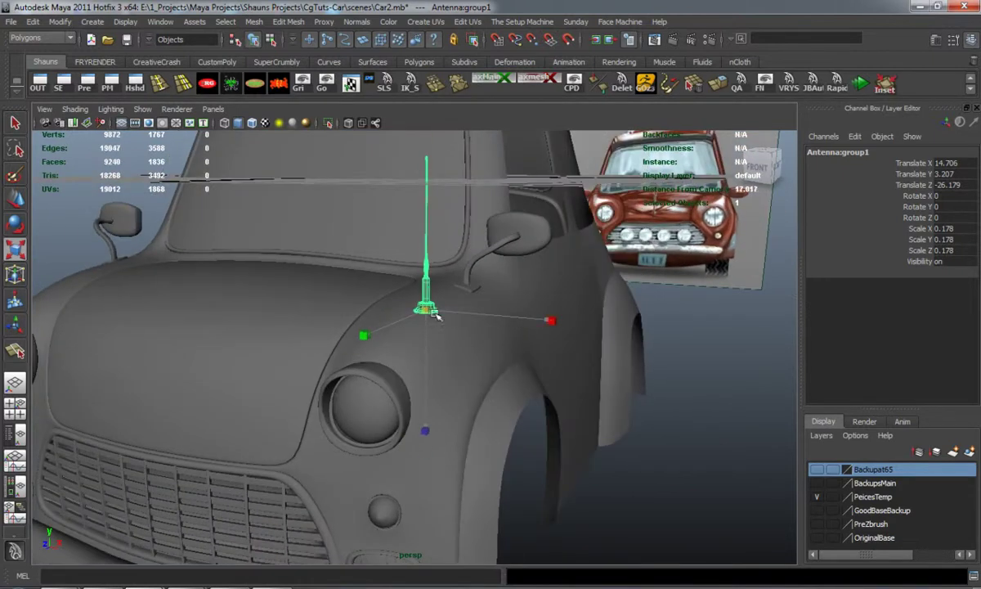
pyautogui.keyDown('alt'); pyautogui.moveTo(448, 327); pyautogui.dragTo(492, 325); pyautogui.keyUp('alt')
pyautogui.moveTo(492, 326)
pyautogui.keyDown('alt'); pyautogui.mouseDown(button='right')
pyautogui.moveTo(450, 326)
pyautogui.moveTo(475, 333)
pyautogui.mouseUp(button='right'); pyautogui.keyUp('alt')
pyautogui.keyDown('alt'); pyautogui.moveTo(475, 332); pyautogui.dragTo(264, 157); pyautogui.keyUp('alt')
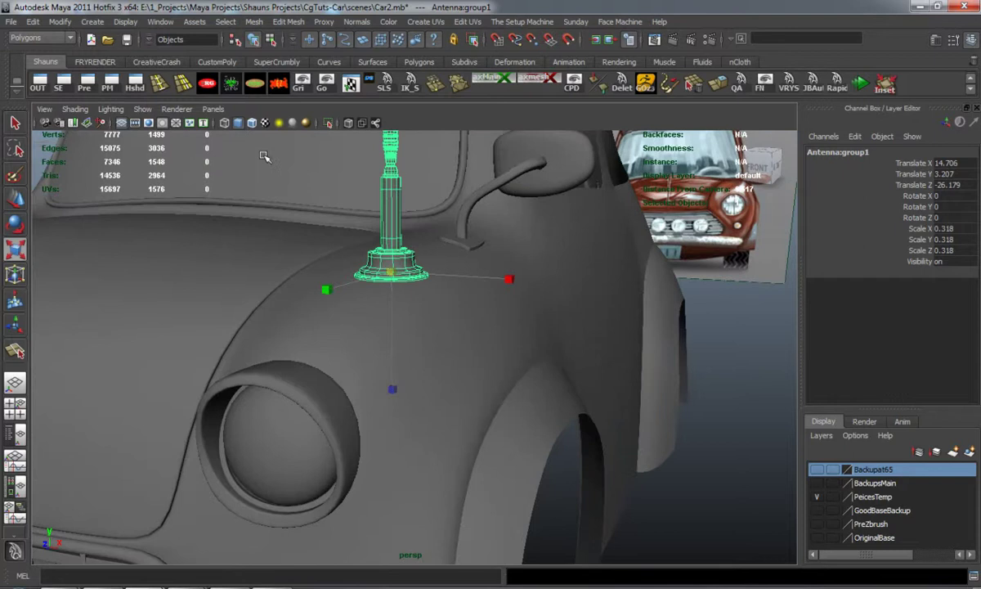
# Step: Show wireframe on shaded and place the antenna on top of the fender at about X 13.565, Y 1.616, Z -26.584
pyautogui.click(251, 123)
pyautogui.press('w')
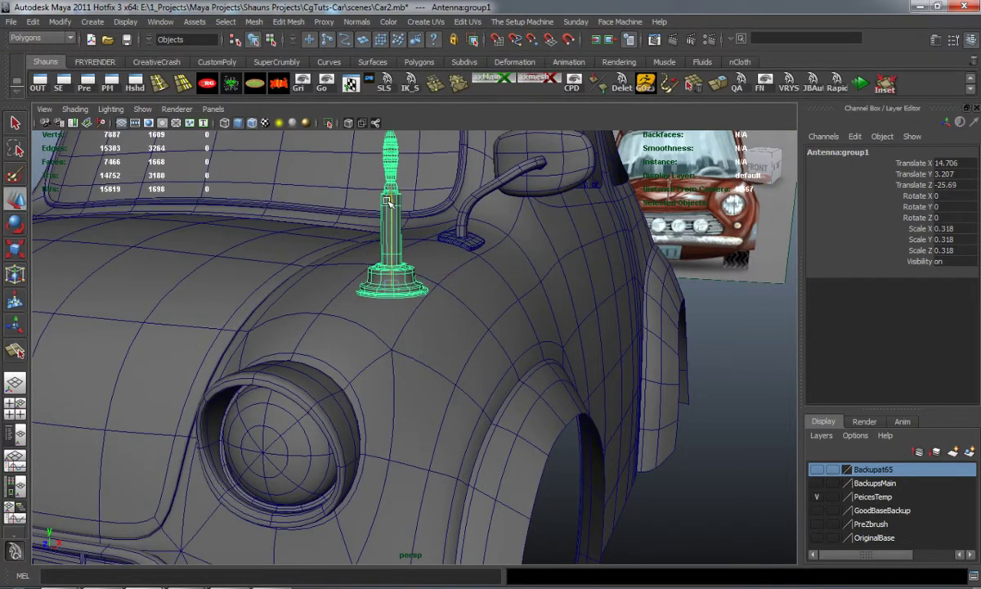
pyautogui.moveTo(388, 205); pyautogui.dragTo(388, 211)
pyautogui.keyDown('alt'); pyautogui.moveTo(387, 210); pyautogui.dragTo(412, 206); pyautogui.keyUp('alt')
pyautogui.keyDown('alt'); pyautogui.moveTo(412, 206); pyautogui.dragTo(394, 262, button='right'); pyautogui.keyUp('alt')
pyautogui.keyDown('alt'); pyautogui.moveTo(394, 261); pyautogui.dragTo(414, 281); pyautogui.keyUp('alt')
pyautogui.moveTo(507, 305); pyautogui.dragTo(528, 333)
pyautogui.moveTo(284, 305); pyautogui.dragTo(332, 309)
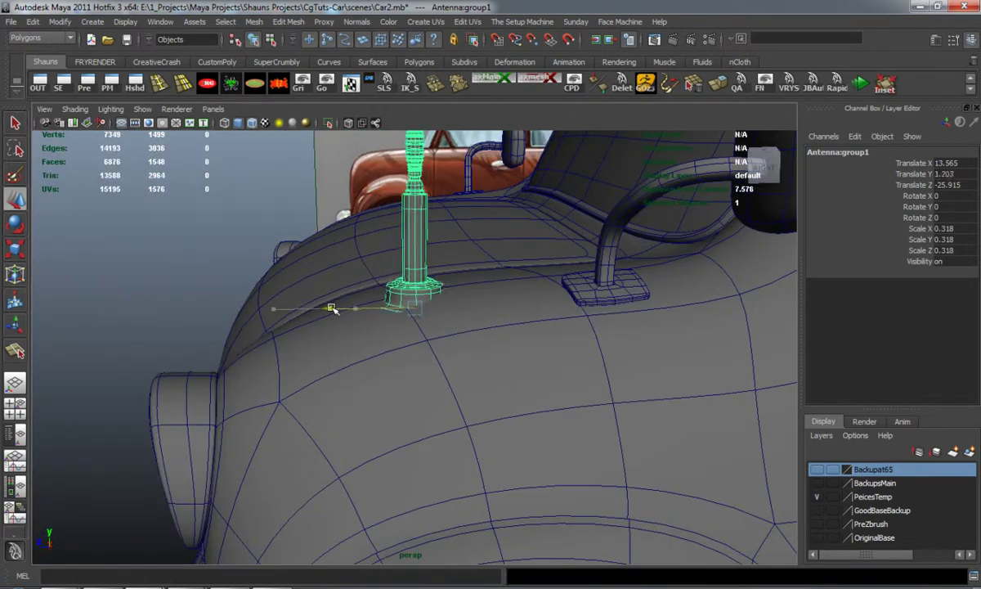
pyautogui.moveTo(419, 231); pyautogui.dragTo(419, 199, button='middle')
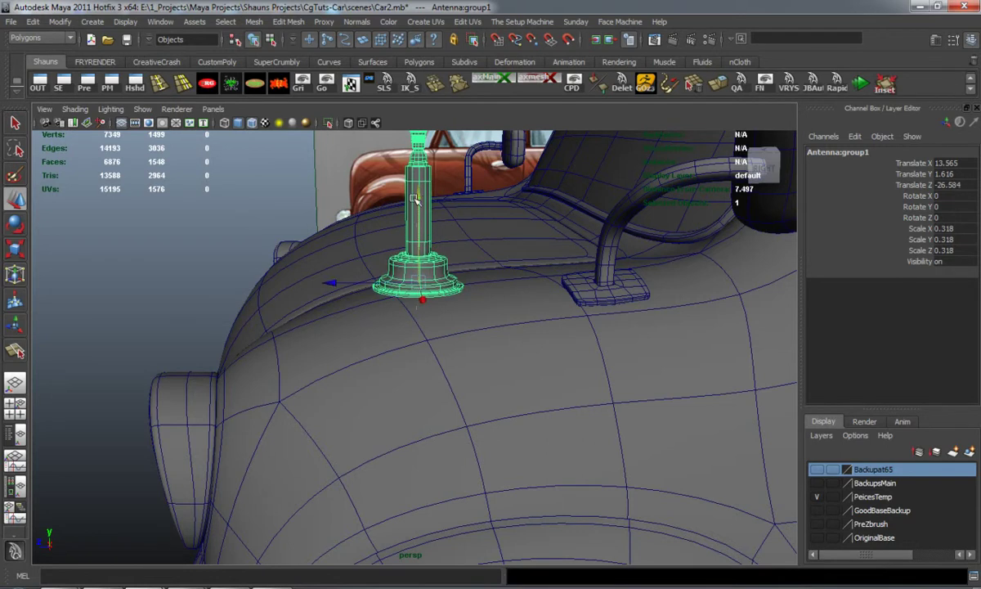
# Step: Add a lattice deformer to the antenna's base mesh with S, T and U divisions set to 4
pyautogui.click(197, 234)
pyautogui.keyDown('alt'); pyautogui.moveTo(409, 303); pyautogui.dragTo(339, 303, button='middle'); pyautogui.keyUp('alt')
pyautogui.keyDown('alt'); pyautogui.moveTo(340, 302); pyautogui.dragTo(331, 298, button='right'); pyautogui.keyUp('alt')
pyautogui.keyDown('alt'); pyautogui.moveTo(331, 298); pyautogui.dragTo(347, 245); pyautogui.keyUp('alt')
pyautogui.keyDown('alt'); pyautogui.moveTo(347, 246); pyautogui.dragTo(398, 317, button='middle'); pyautogui.keyUp('alt')
pyautogui.scroll(4, 398, 317)
pyautogui.click(364, 262)
pyautogui.keyDown('alt'); pyautogui.moveTo(357, 241); pyautogui.dragTo(354, 243); pyautogui.keyUp('alt')
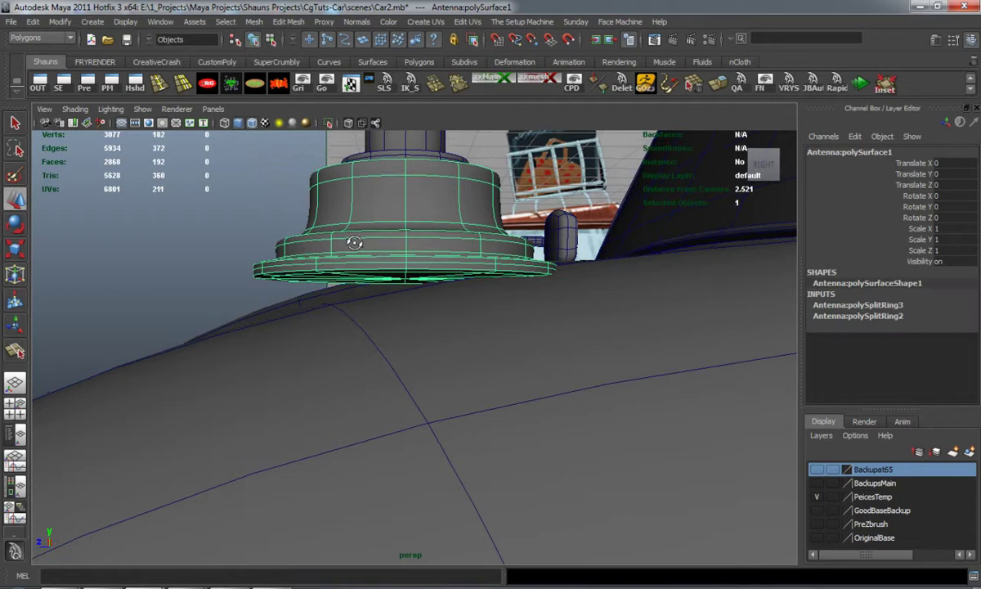
pyautogui.click(517, 64)
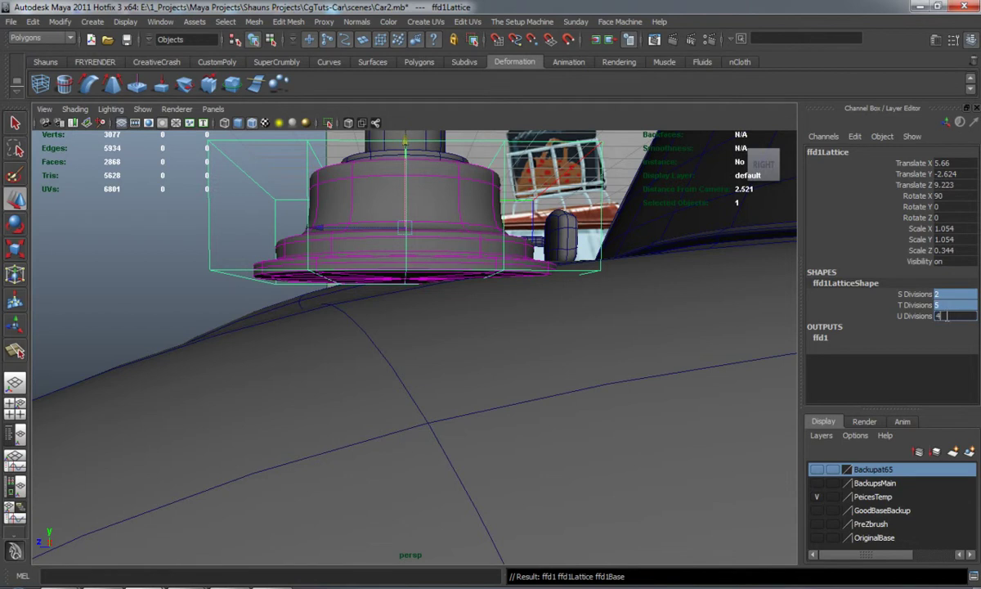
pyautogui.press('Return')
# Step: Shift the lower two rows of lattice points vertically, column by column from front to rear, so the base follows the fender's slope
pyautogui.rightClick(127, 261)
pyautogui.moveTo(113, 248); pyautogui.dragTo(112, 248, button='right')
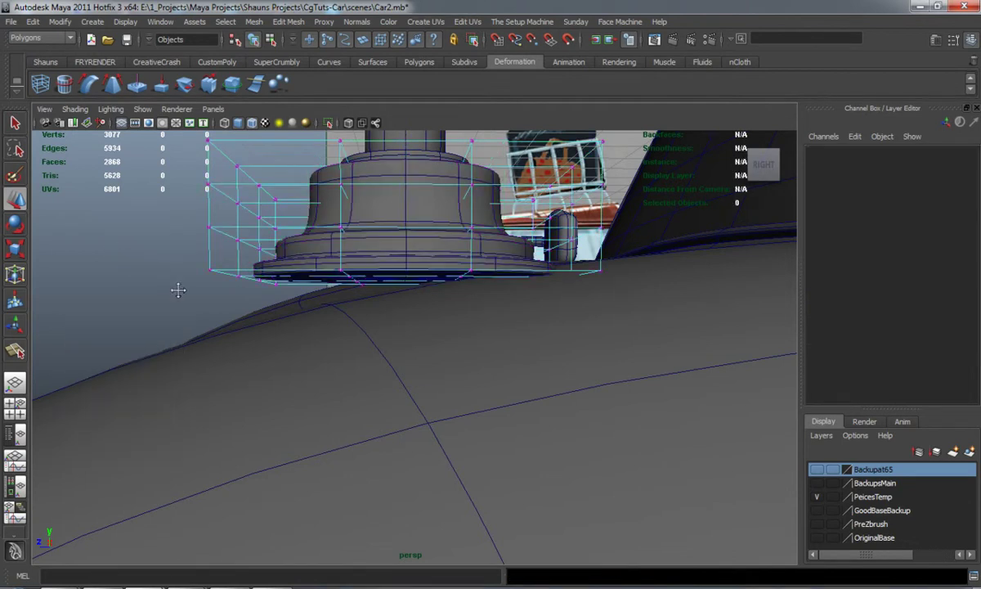
pyautogui.keyDown('alt'); pyautogui.moveTo(175, 287); pyautogui.dragTo(197, 297); pyautogui.keyUp('alt')
pyautogui.moveTo(374, 363); pyautogui.dragTo(372, 362)
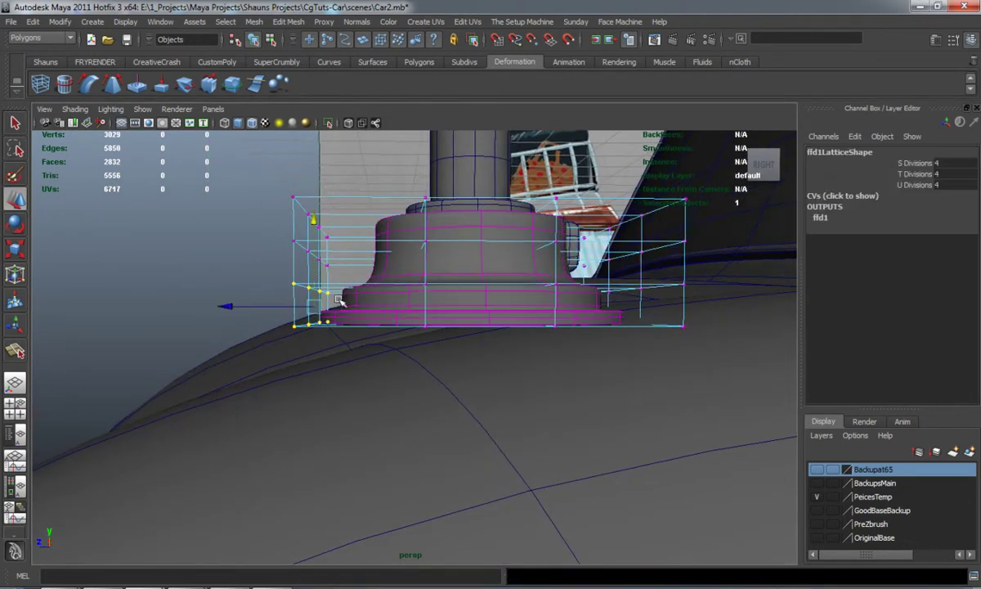
pyautogui.moveTo(313, 229); pyautogui.dragTo(375, 308)
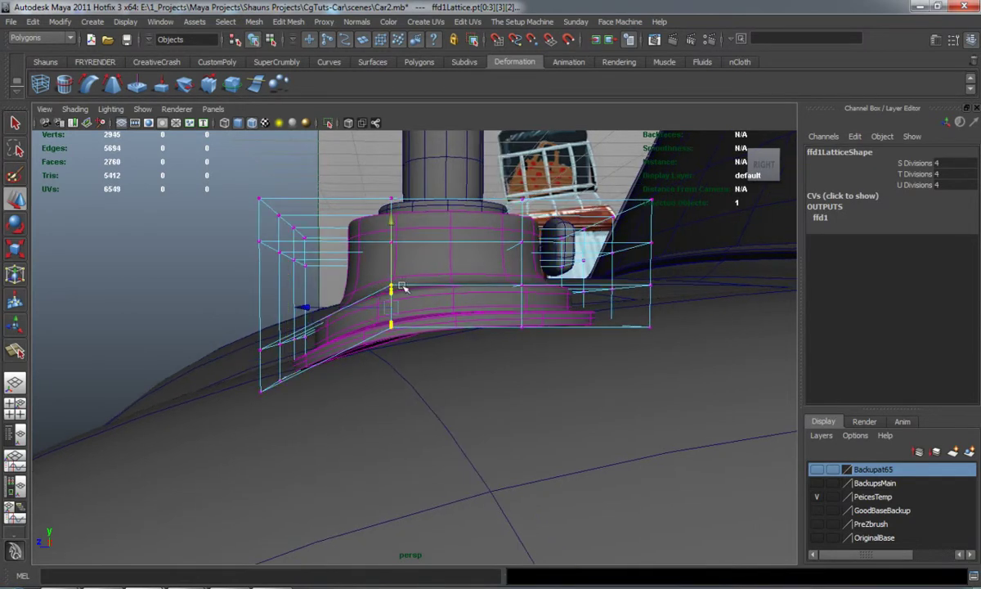
pyautogui.moveTo(389, 223); pyautogui.dragTo(390, 249)
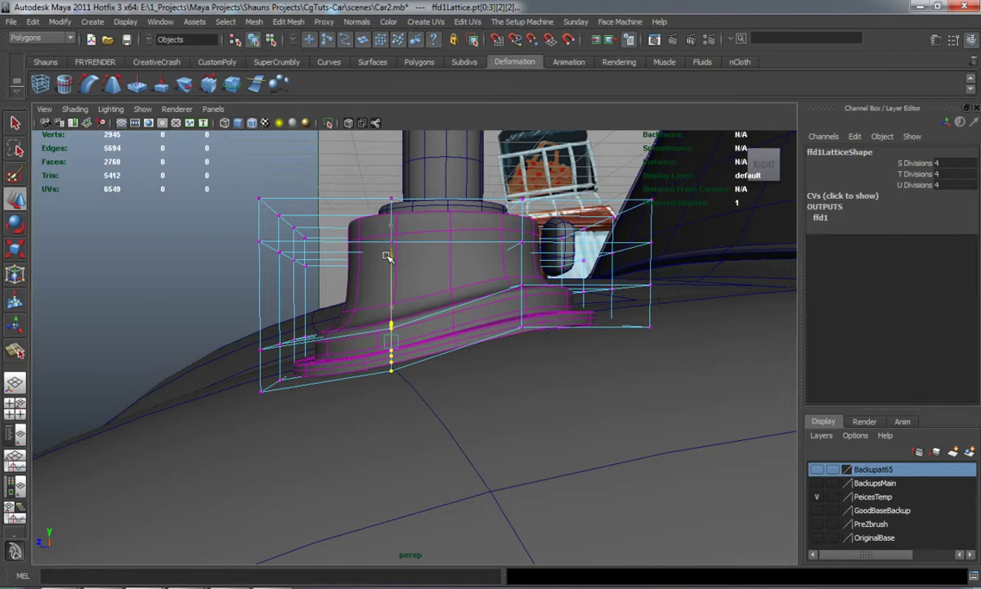
pyautogui.keyDown('alt'); pyautogui.moveTo(444, 301); pyautogui.dragTo(413, 298); pyautogui.keyUp('alt')
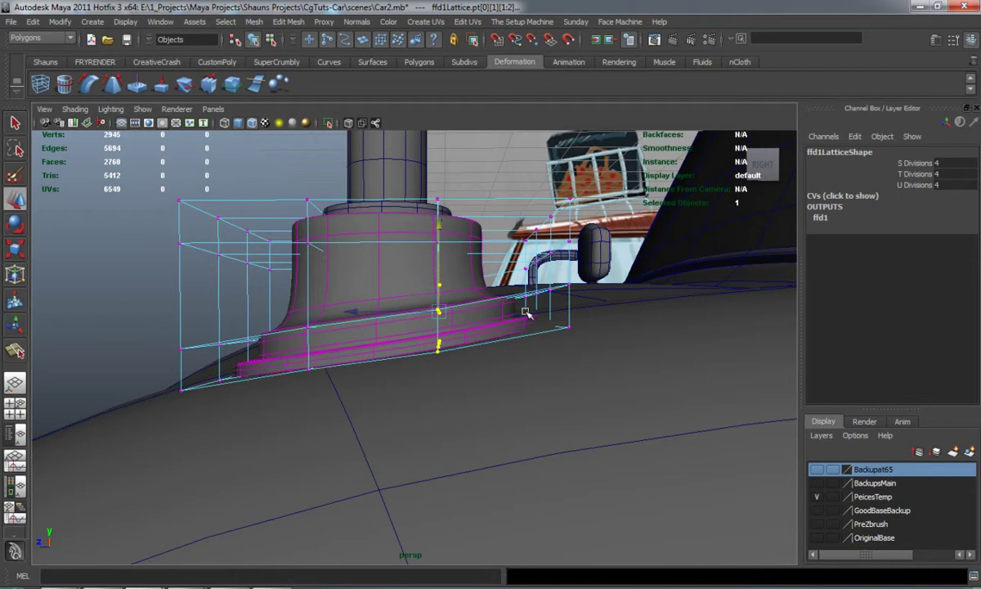
pyautogui.keyDown('alt'); pyautogui.moveTo(527, 313); pyautogui.dragTo(450, 321); pyautogui.keyUp('alt')
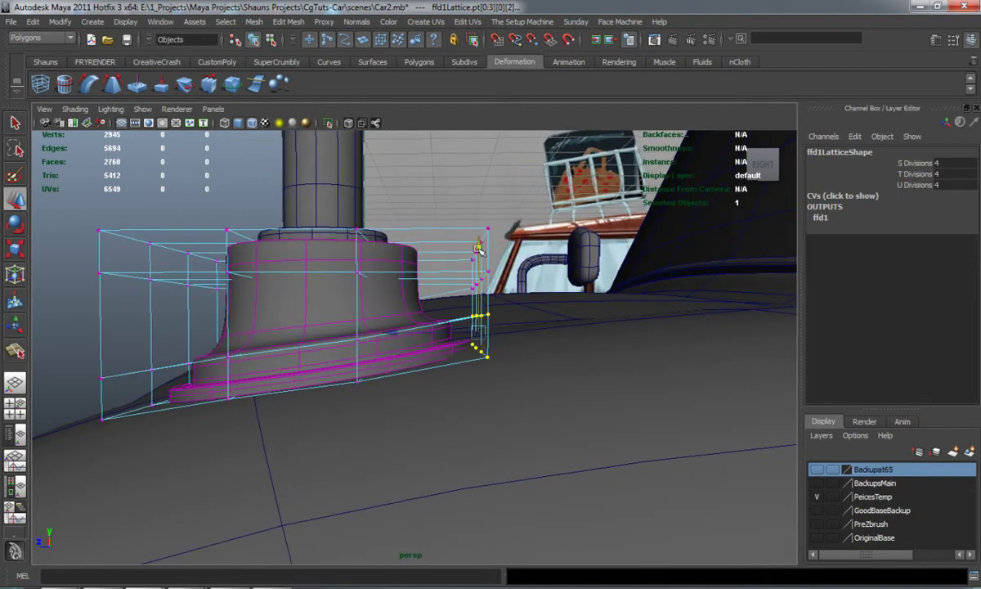
pyautogui.click(51, 288)
# Step: Adjust the height of the lower lattice points at the base's front corner on the hood side to match the fender
pyautogui.keyDown('alt'); pyautogui.moveTo(51, 288); pyautogui.dragTo(240, 266); pyautogui.keyUp('alt')
pyautogui.moveTo(391, 422); pyautogui.dragTo(402, 426)
pyautogui.scroll(5, 384, 392)
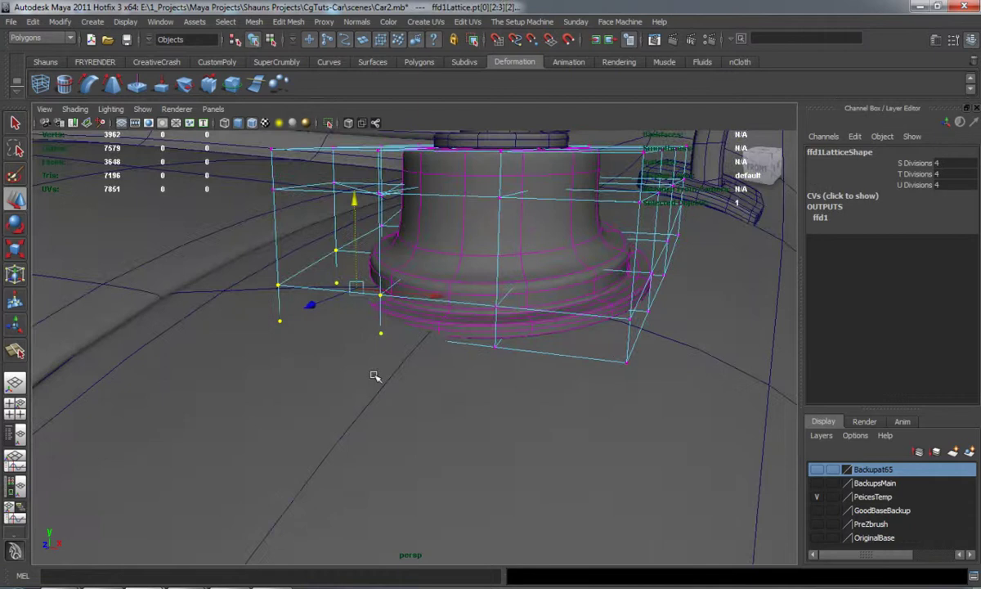
pyautogui.moveTo(364, 271); pyautogui.dragTo(368, 344)
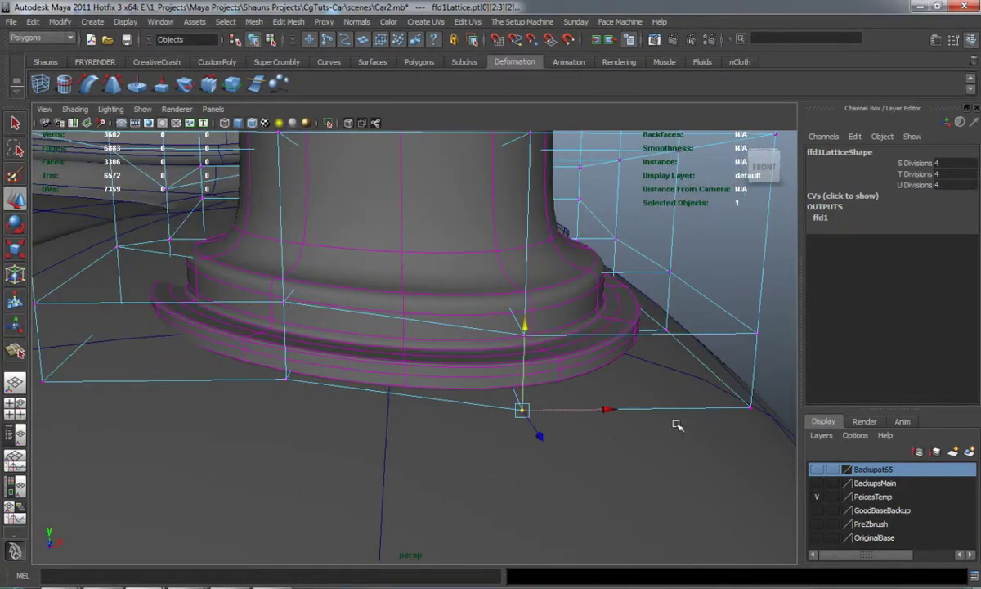
# Step: Adjust individual bottom lattice points along the front and outer side so the base's rim sits on the fender
pyautogui.keyDown('shift'); pyautogui.moveTo(775, 434); pyautogui.dragTo(775, 434); pyautogui.keyUp('shift')
pyautogui.keyDown('alt'); pyautogui.moveTo(776, 434); pyautogui.dragTo(539, 335); pyautogui.keyUp('alt')
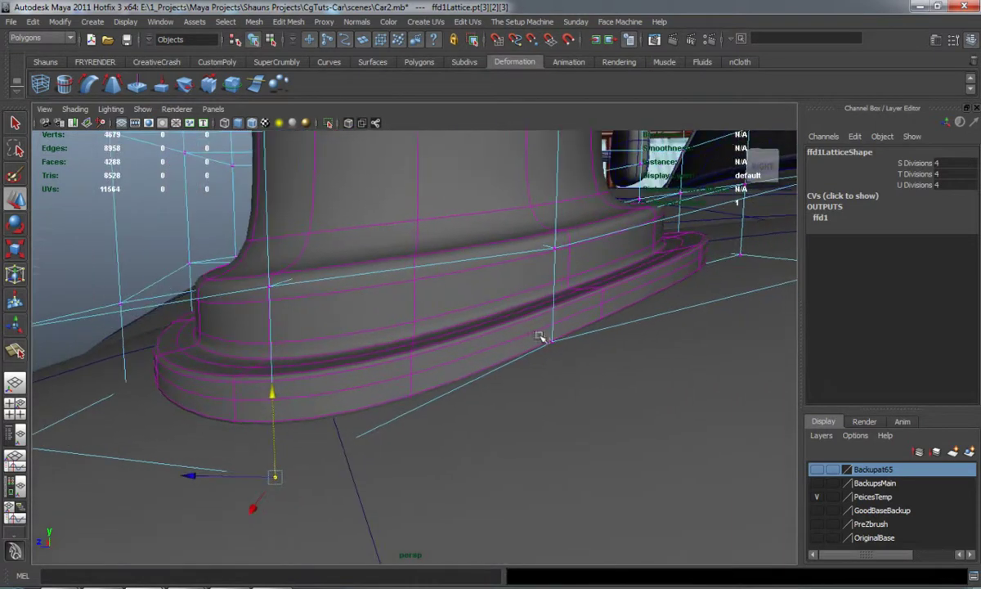
pyautogui.moveTo(595, 382); pyautogui.dragTo(596, 382)
pyautogui.keyDown('alt'); pyautogui.moveTo(590, 380); pyautogui.dragTo(567, 348); pyautogui.keyUp('alt')
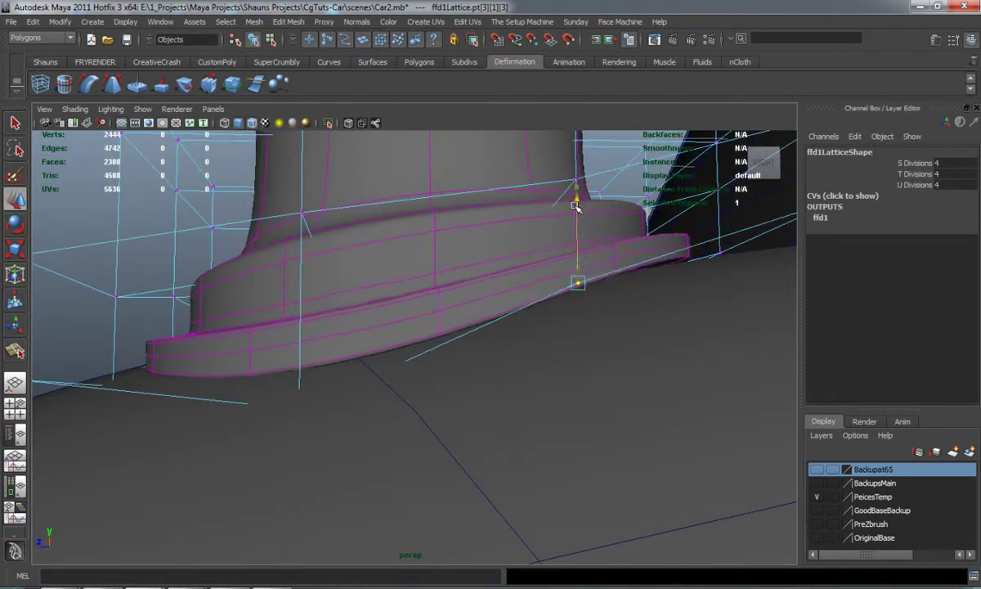
pyautogui.moveTo(566, 233)
pyautogui.keyDown('alt'); pyautogui.mouseDown()
pyautogui.moveTo(447, 338)
pyautogui.moveTo(490, 381)
pyautogui.moveTo(555, 224)
pyautogui.mouseUp(); pyautogui.keyUp('alt')
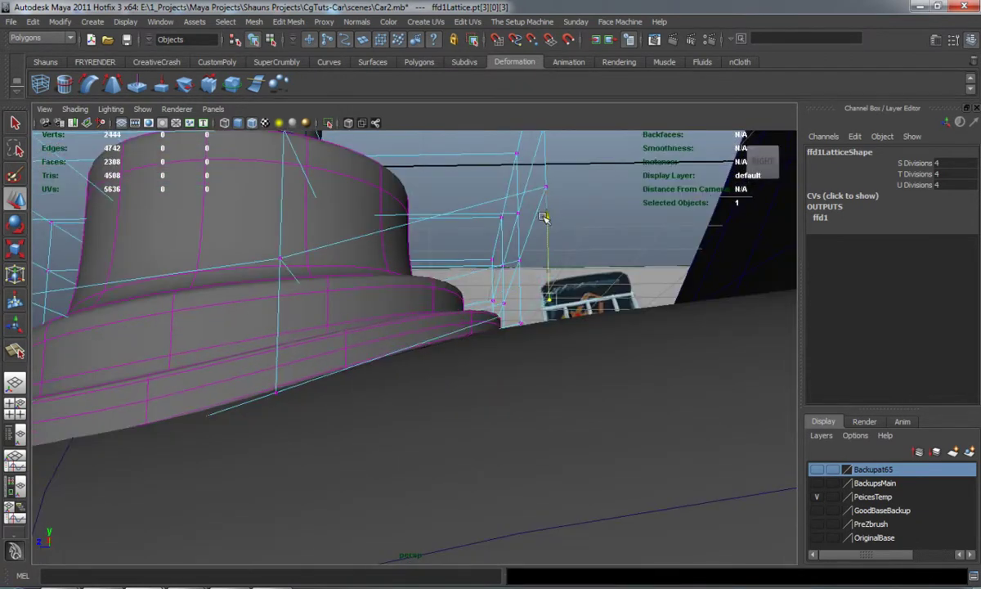
pyautogui.click(587, 221)
# Step: Adjust the lower lattice points on the hood side, seen from behind, to fit the base to the fender
pyautogui.keyDown('alt'); pyautogui.moveTo(102, 411); pyautogui.dragTo(527, 437); pyautogui.keyUp('alt')
pyautogui.keyDown('alt'); pyautogui.moveTo(527, 437); pyautogui.dragTo(425, 432, button='middle'); pyautogui.keyUp('alt')
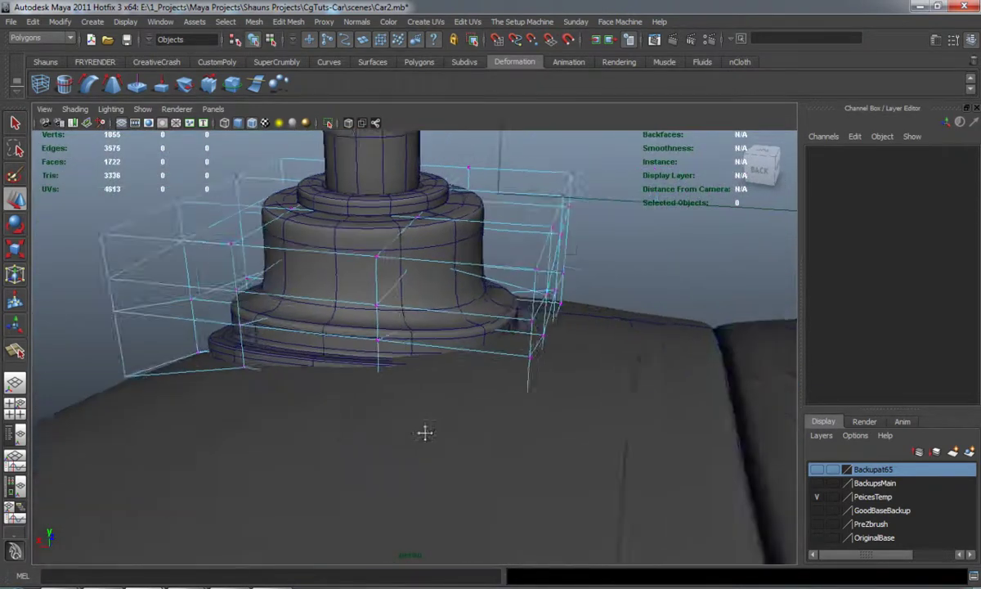
pyautogui.keyDown('alt'); pyautogui.moveTo(425, 432); pyautogui.dragTo(471, 423); pyautogui.keyUp('alt')
pyautogui.moveTo(534, 291); pyautogui.dragTo(546, 421)
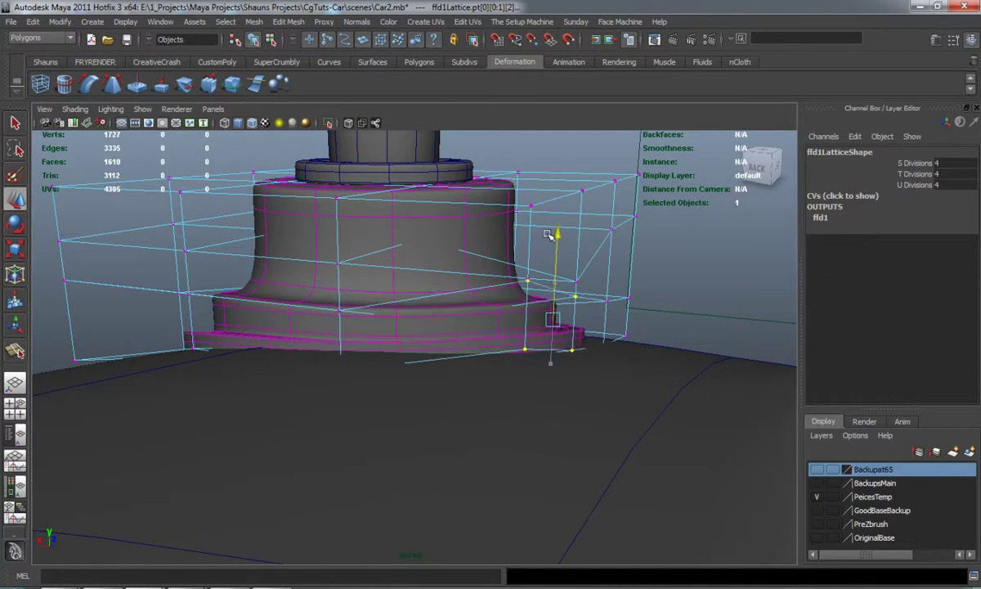
pyautogui.click(717, 302)
# Step: Adjust the height of a single bottom lattice point on the hood side to close the gap beneath the base's rim
pyautogui.keyDown('alt'); pyautogui.moveTo(635, 335); pyautogui.dragTo(573, 454); pyautogui.keyUp('alt')
pyautogui.keyDown('alt'); pyautogui.moveTo(623, 357); pyautogui.dragTo(489, 340); pyautogui.keyUp('alt')
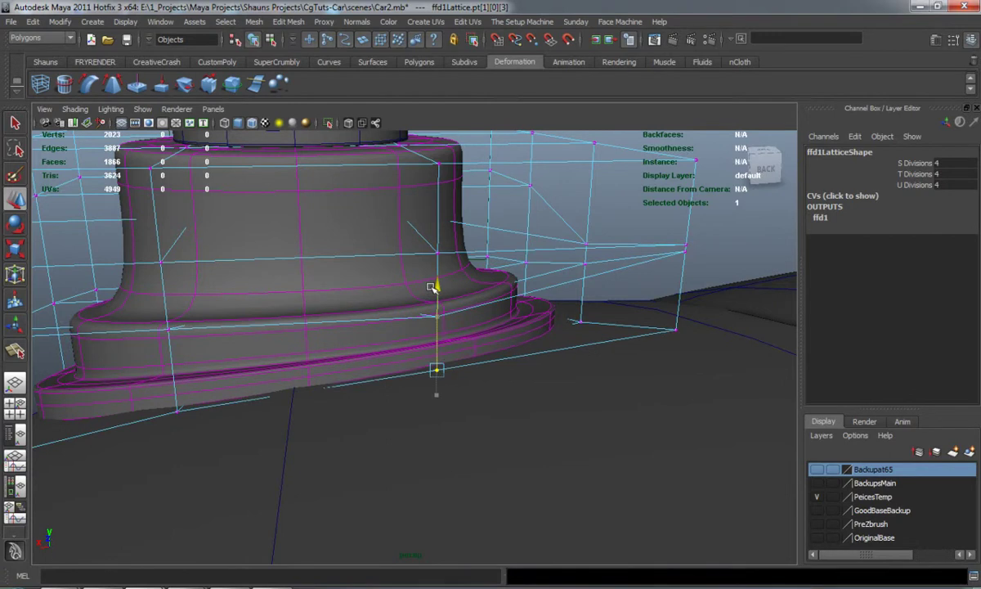
pyautogui.keyDown('alt'); pyautogui.moveTo(431, 297); pyautogui.dragTo(615, 356); pyautogui.keyUp('alt')
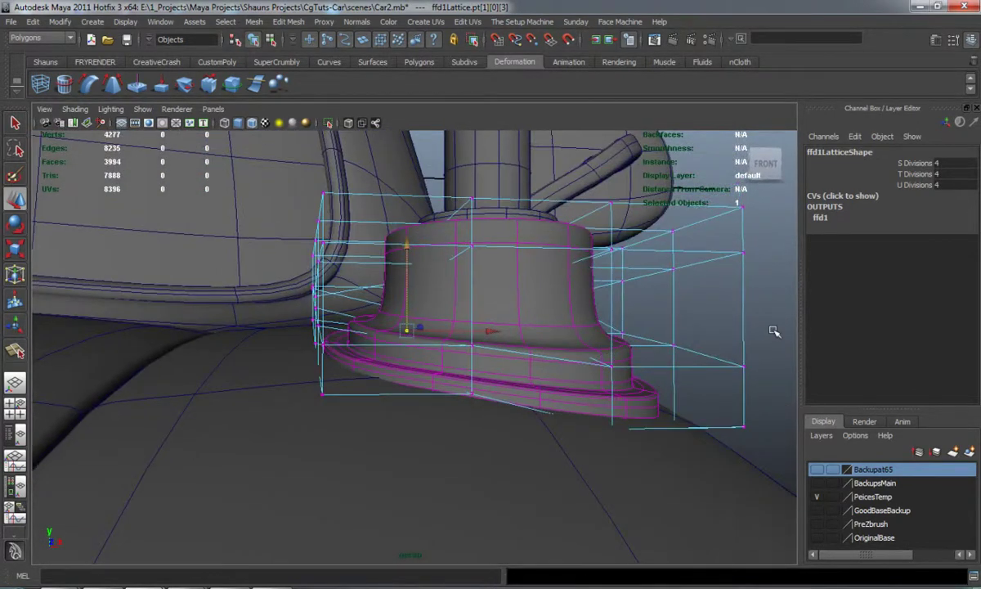
# Step: Return to object selection and delete the antenna base's construction history to bake in the lattice deformation
pyautogui.click(772, 331)
pyautogui.moveTo(535, 291); pyautogui.dragTo(562, 274, button='right')
pyautogui.click(541, 291)
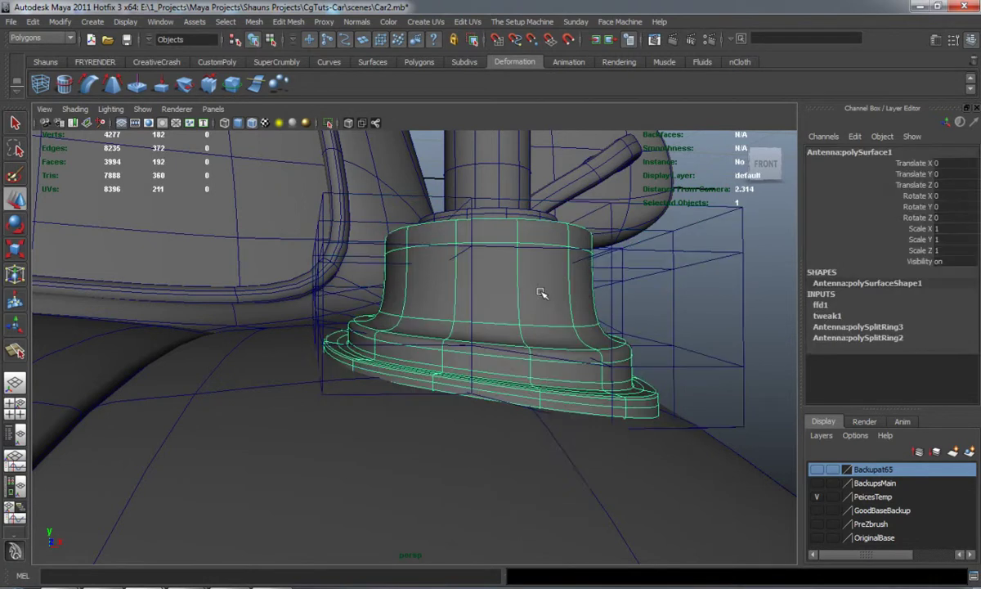
pyautogui.click(44, 62)
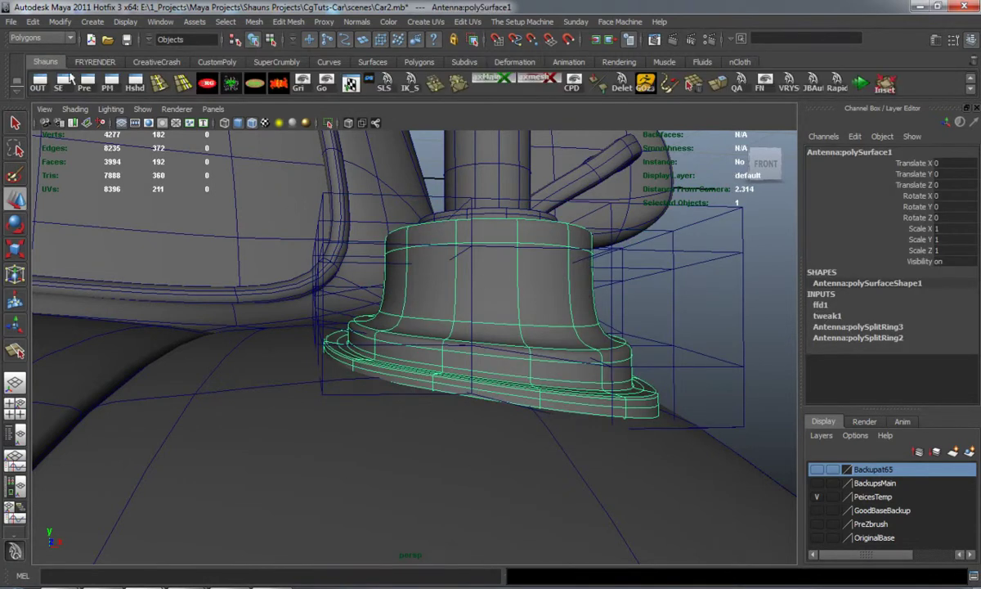
pyautogui.click(280, 86)
pyautogui.click(678, 314)
# Step: Edit the antenna base's vertices with soft selection, adjusting the column at the rear of its rim to meet the fender
pyautogui.keyDown('alt'); pyautogui.moveTo(587, 326); pyautogui.dragTo(552, 339, button='right'); pyautogui.keyUp('alt')
pyautogui.keyDown('alt'); pyautogui.moveTo(552, 340); pyautogui.dragTo(186, 365); pyautogui.keyUp('alt')
pyautogui.scroll(-10, 351, 344)
pyautogui.scroll(7, 454, 362)
pyautogui.scroll(3, 452, 362)
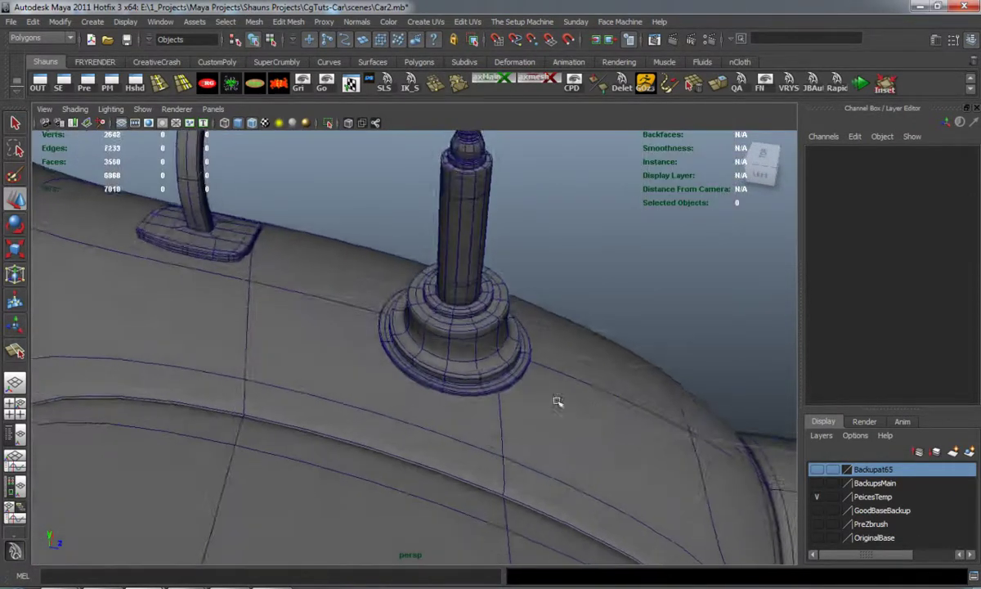
pyautogui.scroll(3, 568, 393)
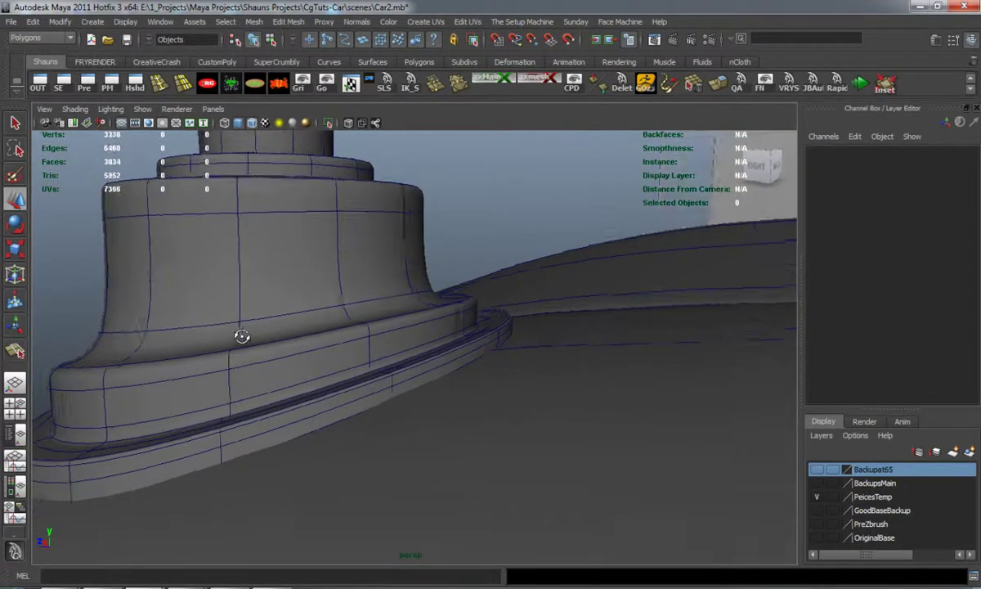
pyautogui.scroll(4, 491, 377)
pyautogui.moveTo(544, 362); pyautogui.dragTo(507, 354, button='right')
pyautogui.click(564, 383)
pyautogui.keyDown('alt'); pyautogui.moveTo(603, 410); pyautogui.dragTo(545, 340); pyautogui.keyUp('alt')
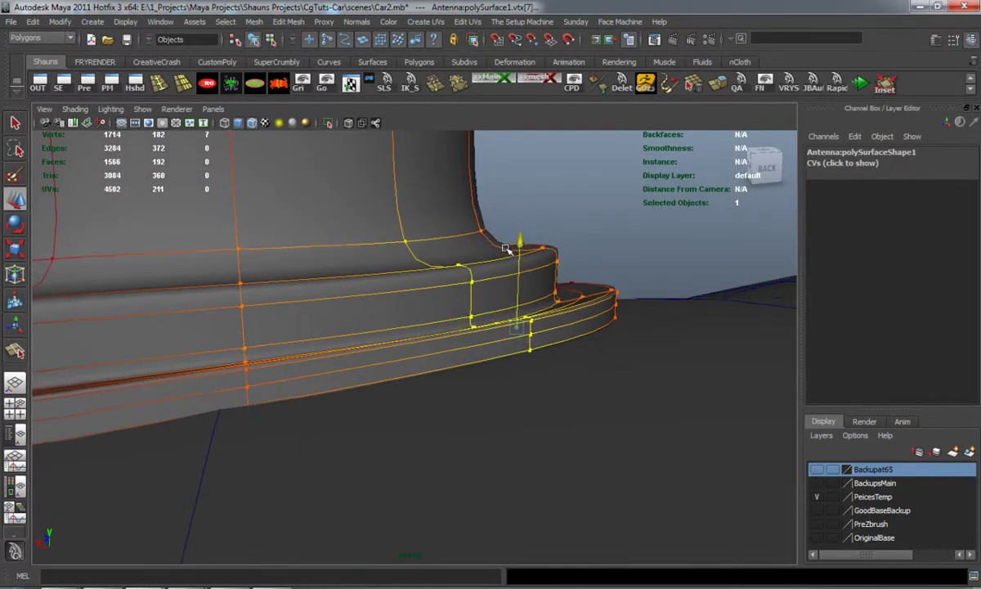
pyautogui.click(647, 225)
# Step: Soft-select two neighbouring vertex columns on the outer side of the base's rim and raise them slightly to follow the fender
pyautogui.keyDown('alt'); pyautogui.moveTo(639, 314); pyautogui.dragTo(546, 353); pyautogui.keyUp('alt')
pyautogui.keyDown('alt'); pyautogui.moveTo(545, 352); pyautogui.dragTo(366, 287, button='middle'); pyautogui.keyUp('alt')
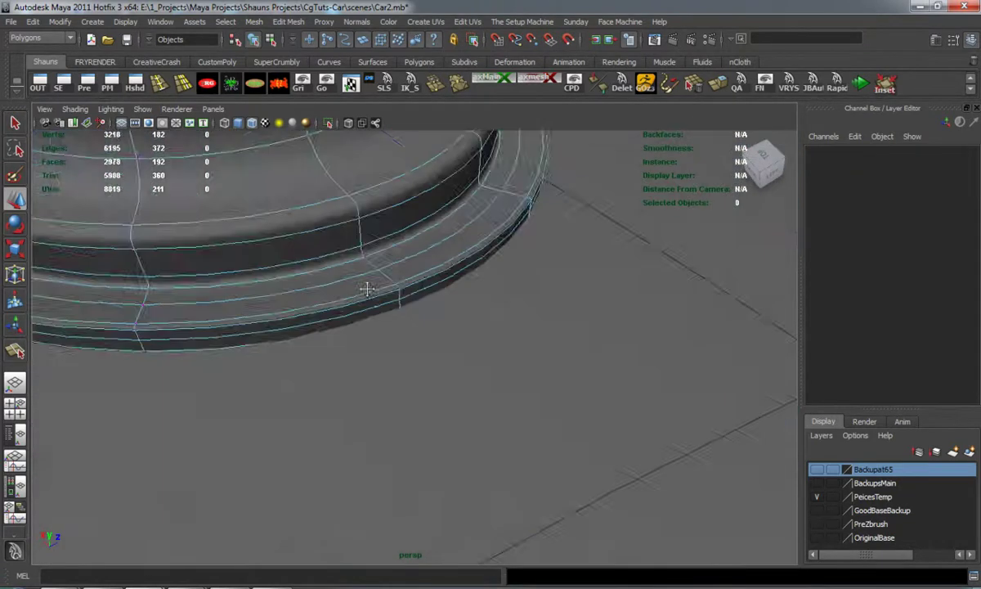
pyautogui.keyDown('alt'); pyautogui.moveTo(365, 287); pyautogui.dragTo(343, 298); pyautogui.keyUp('alt')
pyautogui.keyDown('alt'); pyautogui.moveTo(343, 298); pyautogui.dragTo(339, 384, button='middle'); pyautogui.keyUp('alt')
pyautogui.keyDown('alt'); pyautogui.moveTo(338, 384); pyautogui.dragTo(325, 400); pyautogui.keyUp('alt')
pyautogui.keyDown('alt'); pyautogui.moveTo(326, 400); pyautogui.dragTo(327, 426, button='middle'); pyautogui.keyUp('alt')
pyautogui.click(272, 413)
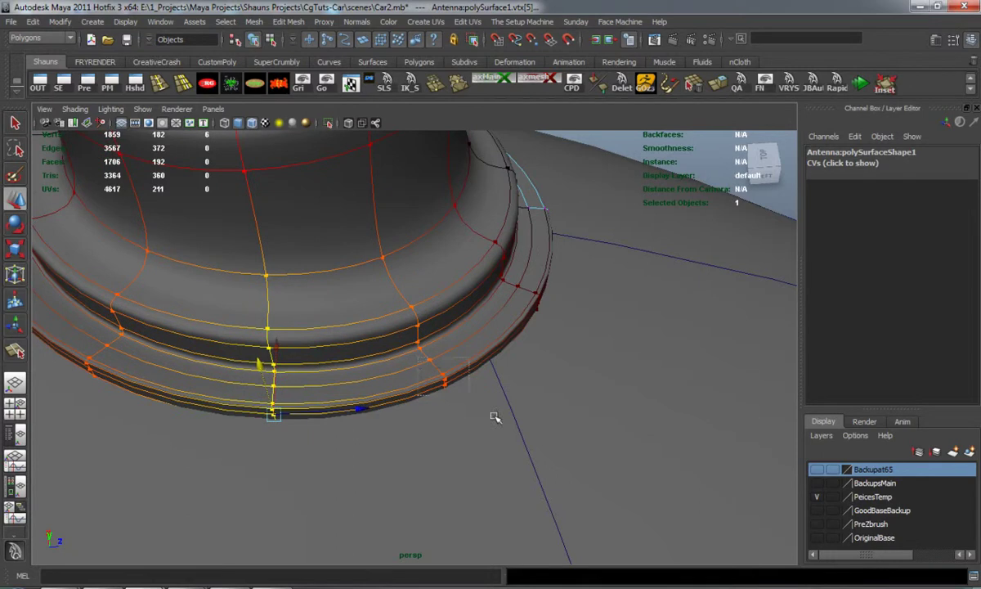
pyautogui.keyDown('alt'); pyautogui.moveTo(416, 429); pyautogui.dragTo(443, 385); pyautogui.keyUp('alt')
pyautogui.keyDown('alt'); pyautogui.moveTo(342, 406); pyautogui.dragTo(461, 316, button='middle'); pyautogui.keyUp('alt')
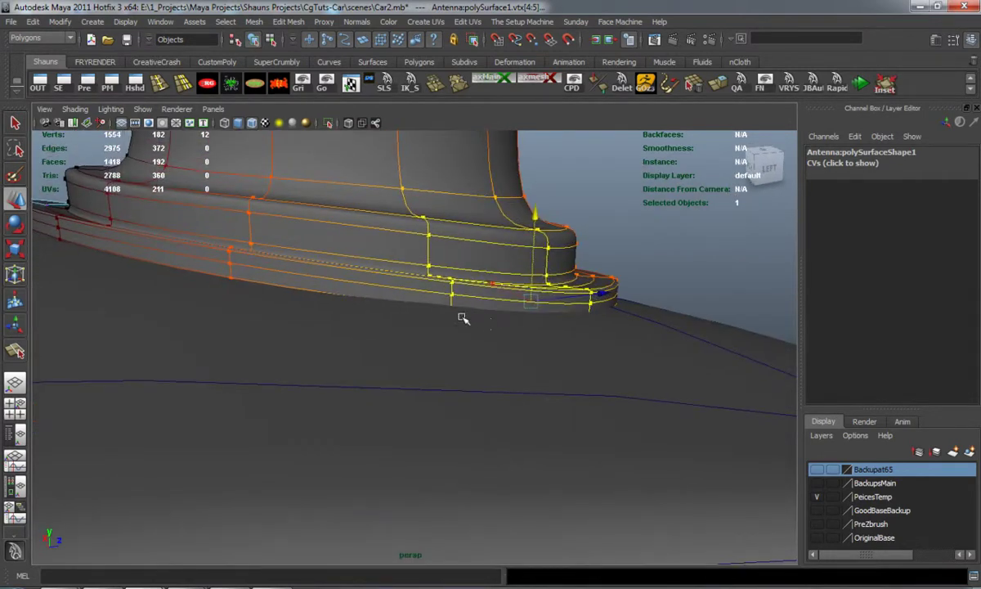
pyautogui.keyDown('alt'); pyautogui.moveTo(460, 316); pyautogui.dragTo(476, 306); pyautogui.keyUp('alt')
pyautogui.press('f')
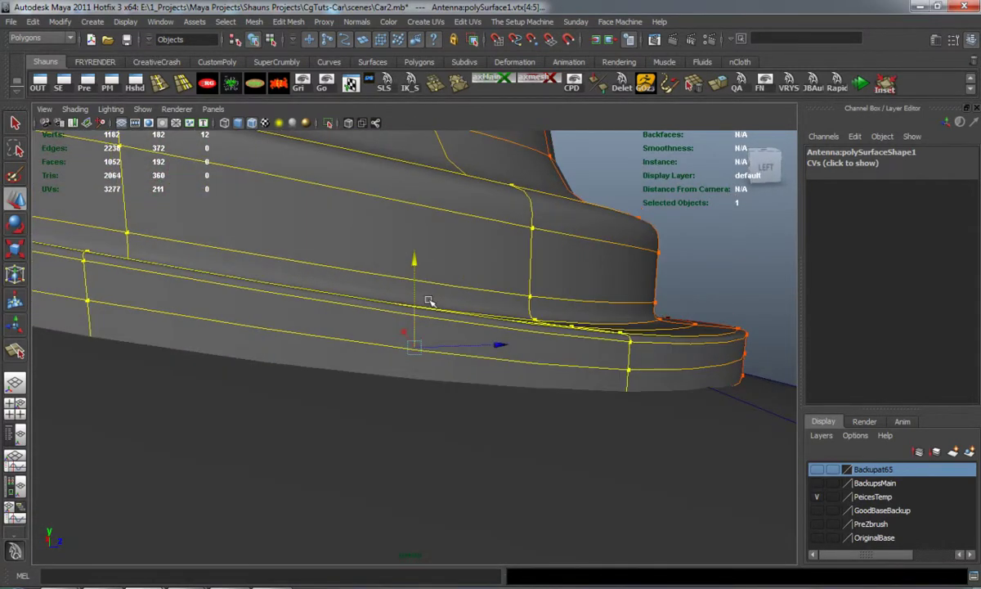
pyautogui.moveTo(415, 256); pyautogui.dragTo(414, 244)
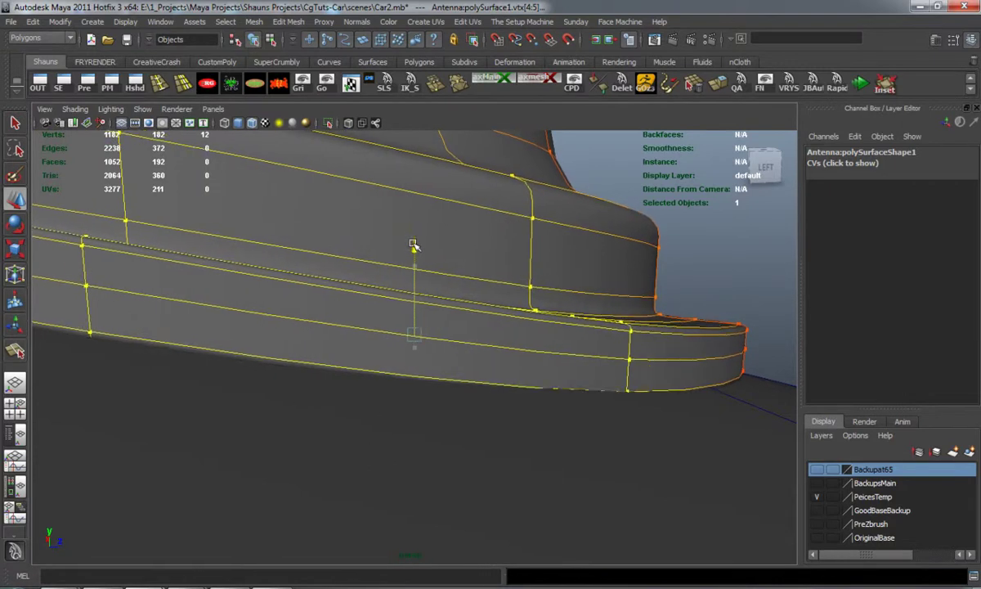
# Step: Soft-select the vertex column at the front of the base's rim and adjust it to fit the fender surface
pyautogui.click(683, 247)
pyautogui.keyDown('alt'); pyautogui.moveTo(683, 247); pyautogui.dragTo(400, 460); pyautogui.keyUp('alt')
pyautogui.moveTo(471, 434); pyautogui.dragTo(566, 366)
pyautogui.moveTo(473, 256); pyautogui.dragTo(584, 297)
# Step: Return to object selection, clear the antenna base's construction history and deselect it to check the antenna on the whole car
pyautogui.moveTo(551, 288); pyautogui.dragTo(605, 265, button='right')
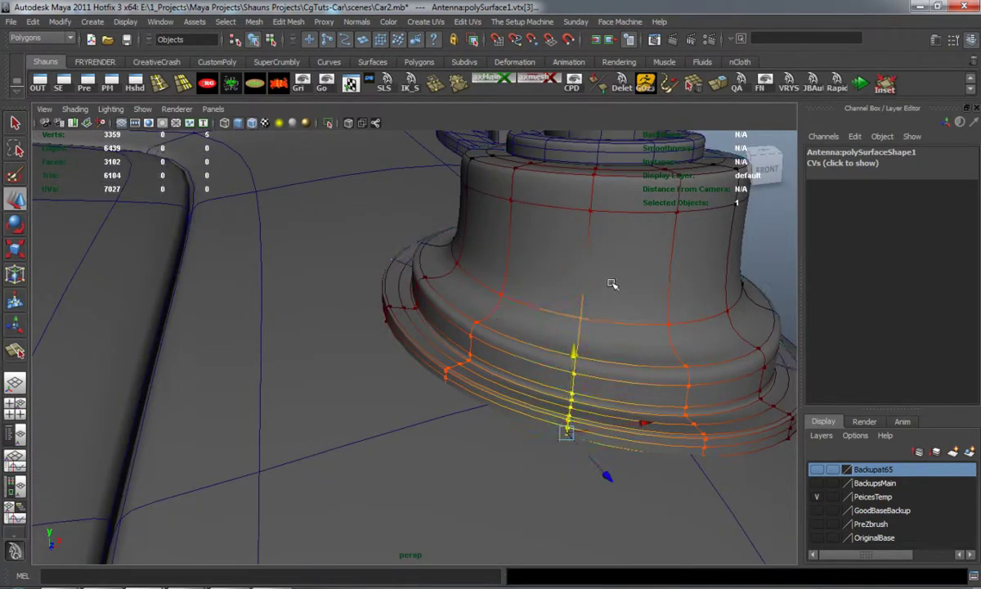
pyautogui.click(282, 87)
pyautogui.scroll(-10, 467, 313)
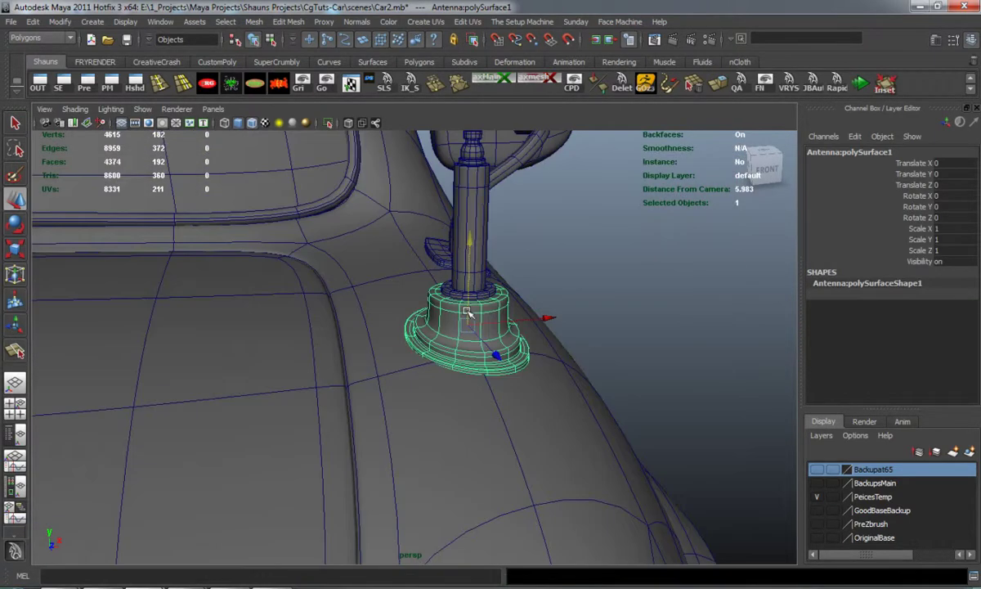
pyautogui.click(560, 322)
pyautogui.scroll(-4, 503, 343)
pyautogui.keyDown('alt'); pyautogui.moveTo(498, 343); pyautogui.dragTo(404, 318); pyautogui.keyUp('alt')
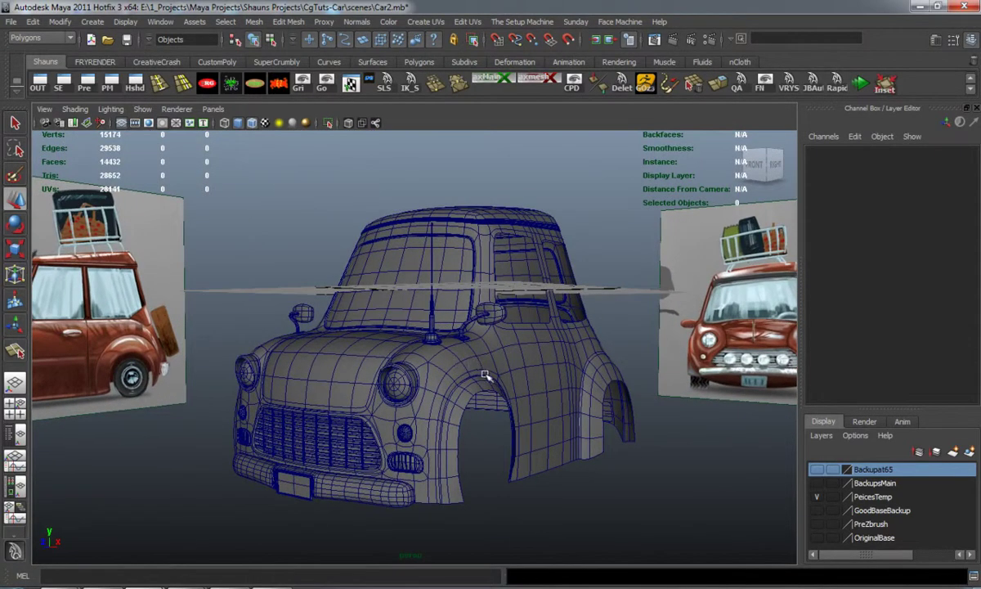